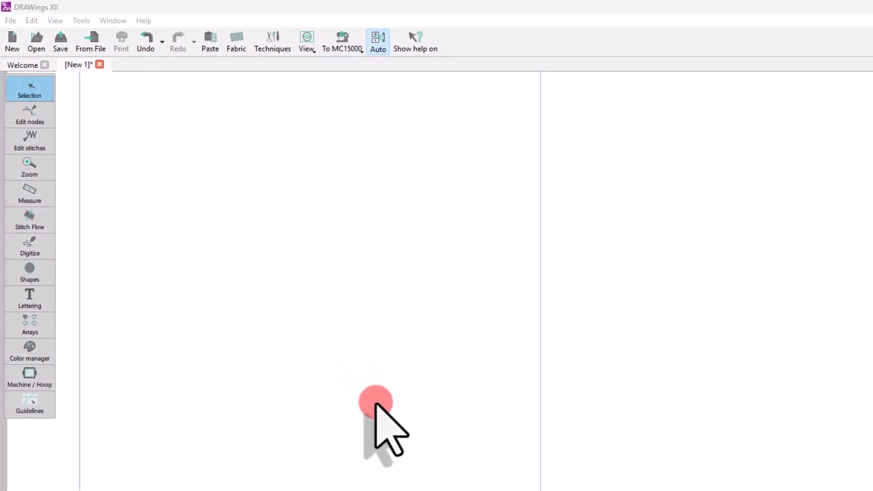
# Create the lettering "TEXT" in the work area with the Lettering tool.
pyautogui.click(30, 297)
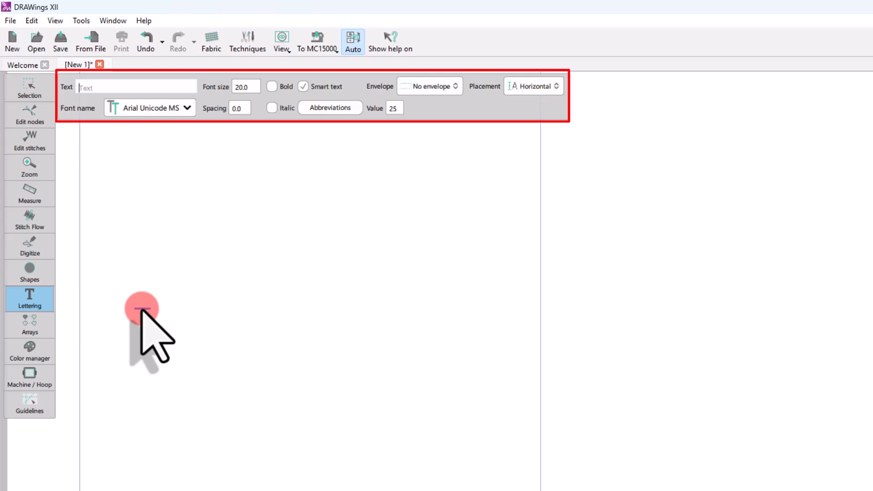
pyautogui.write('TEXT')
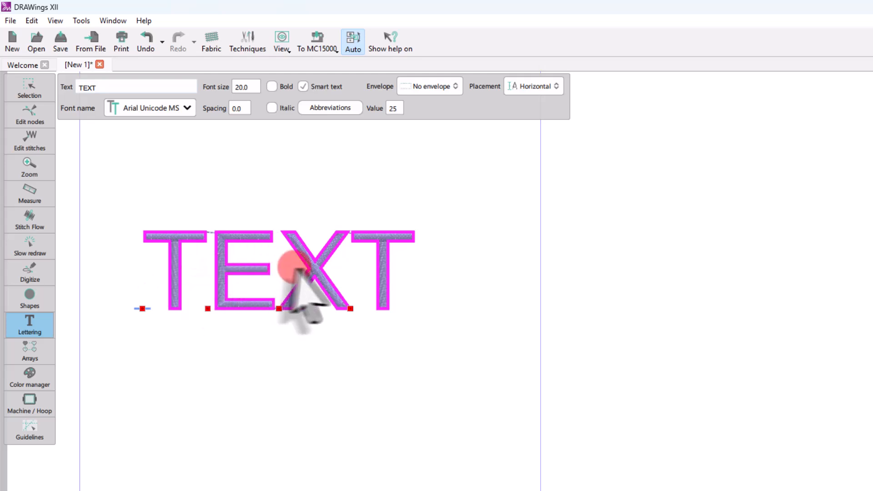
# Move the letter E and the final T individually slightly below the baseline of the lettering.
pyautogui.moveTo(295, 270); pyautogui.dragTo(312, 244)
pyautogui.scroll(1, 205, 291)
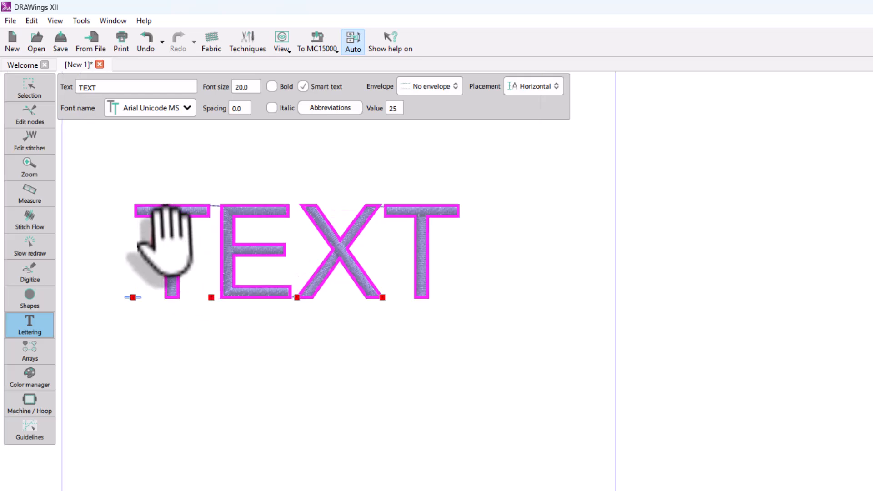
pyautogui.scroll(1, 163, 241)
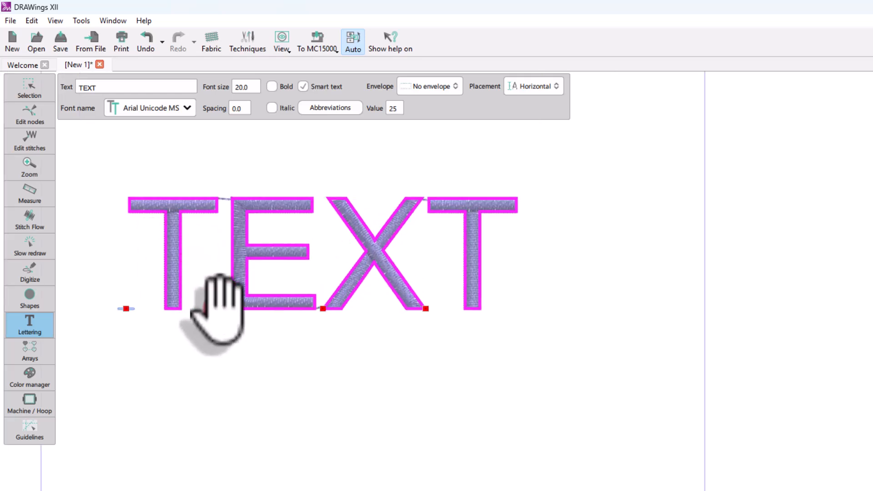
pyautogui.moveTo(222, 291); pyautogui.dragTo(221, 313)
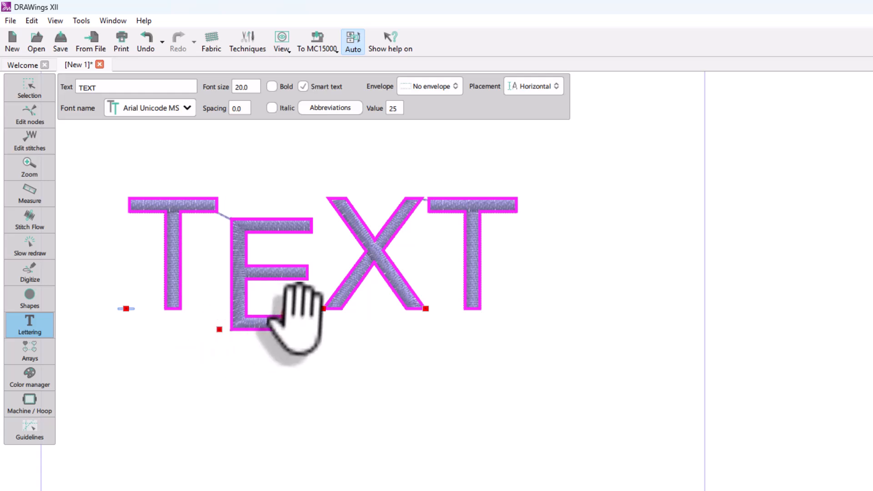
pyautogui.moveTo(425, 309); pyautogui.dragTo(426, 331)
pyautogui.click(359, 356)
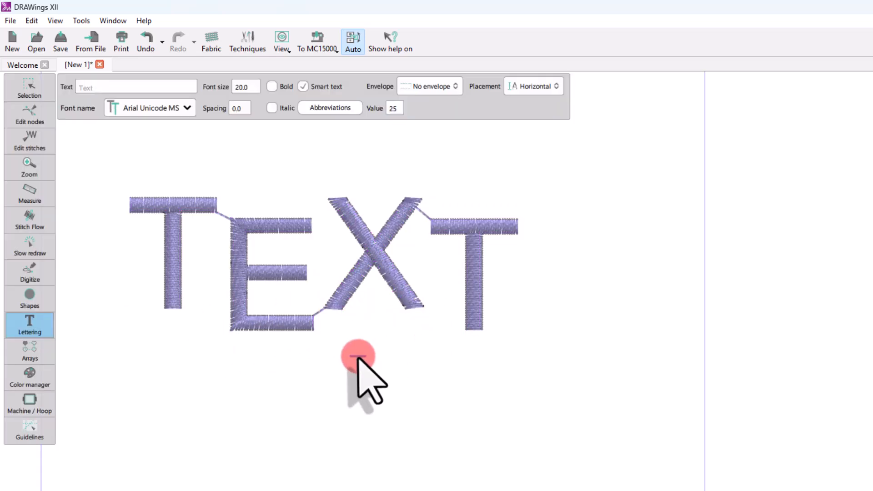
# Select the whole lettering object and undo the individual moves of the final T and the E.
pyautogui.click(185, 211)
pyautogui.click(20, 88)
pyautogui.click(21, 91)
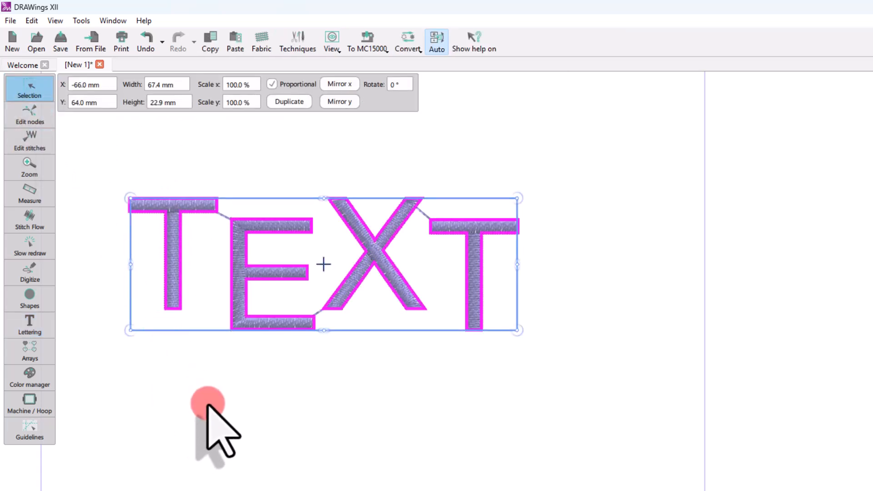
pyautogui.hotkey('ctrl', 'z')
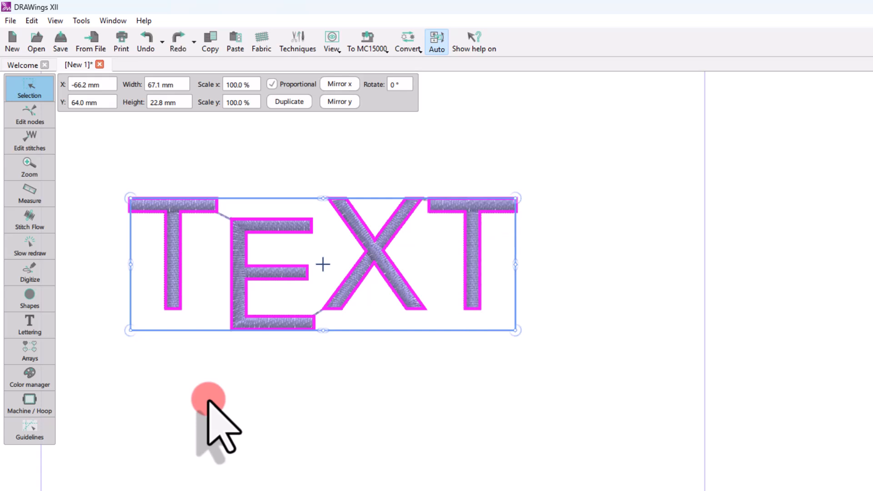
pyautogui.click(325, 430)
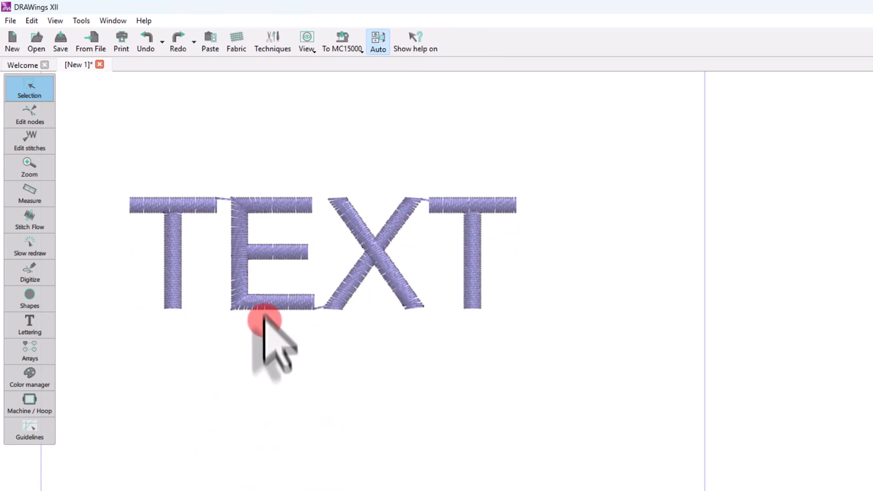
# Enlarge the lettering to about 84.2 mm wide and stretch it vertically to about 30.3 mm high.
pyautogui.click(263, 299)
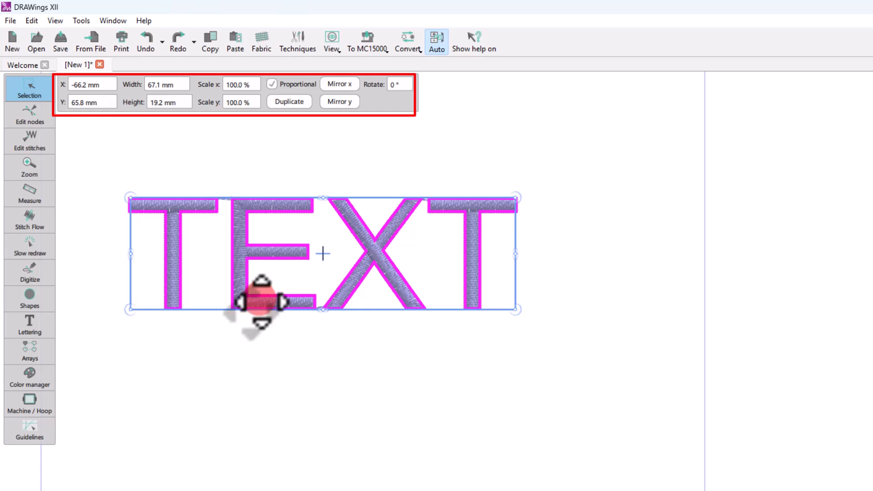
pyautogui.moveTo(29, 325)
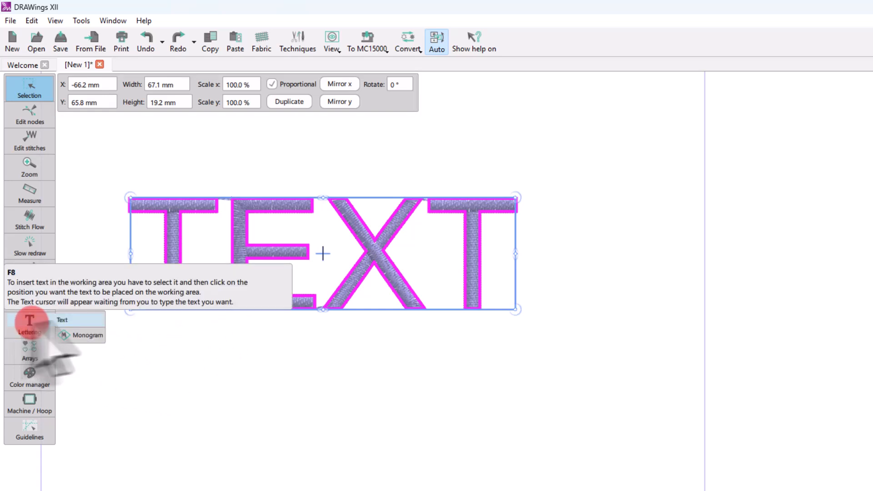
pyautogui.moveTo(516, 197); pyautogui.dragTo(614, 169)
pyautogui.moveTo(372, 170); pyautogui.dragTo(371, 133)
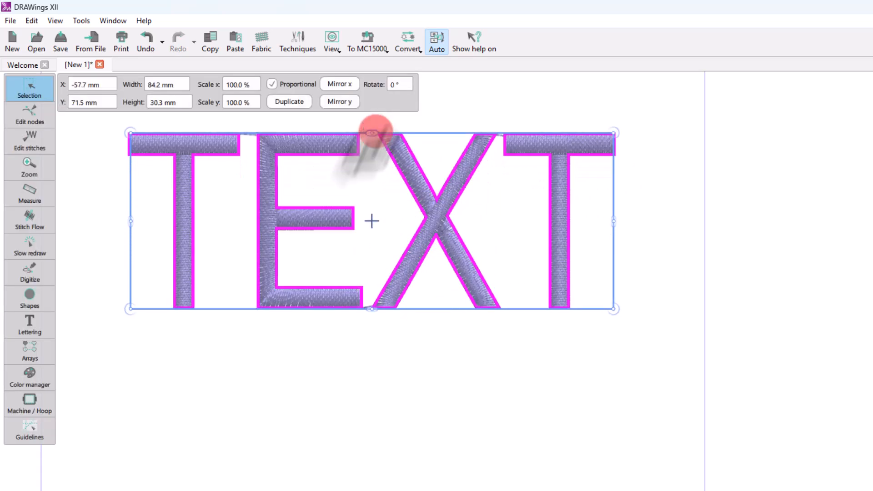
# Undo the vertical stretch and the enlargement of the lettering.
pyautogui.hotkey('ctrl', 'z')
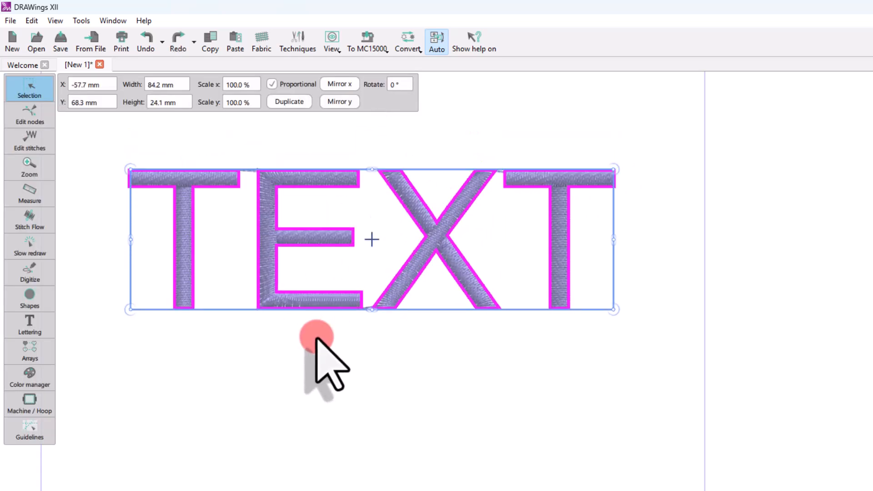
pyautogui.hotkey('ctrl', 'z')
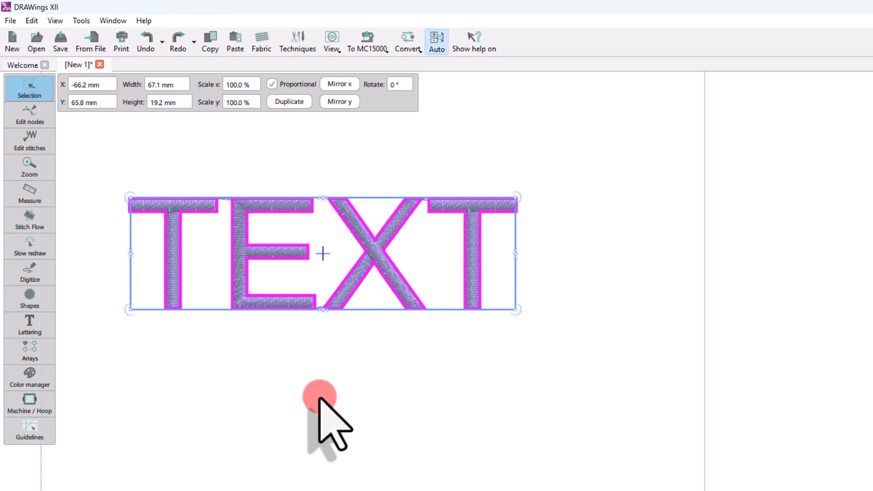
# Reopen the lettering for text editing, set its letter spacing to 3.0 and deselect it.
pyautogui.click(21, 326)
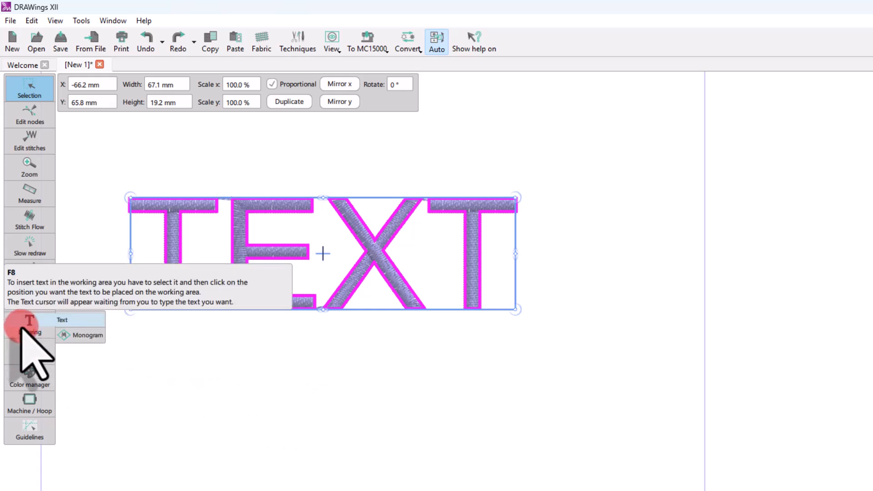
pyautogui.click(21, 327)
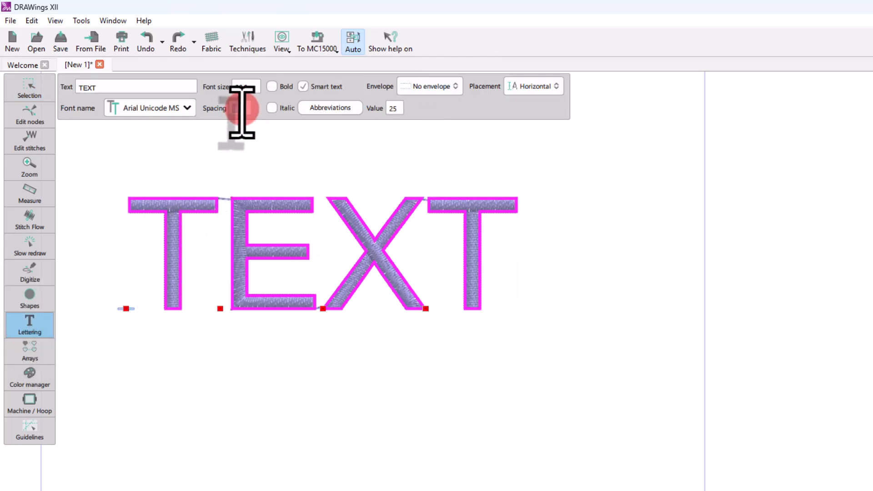
pyautogui.press('Return')
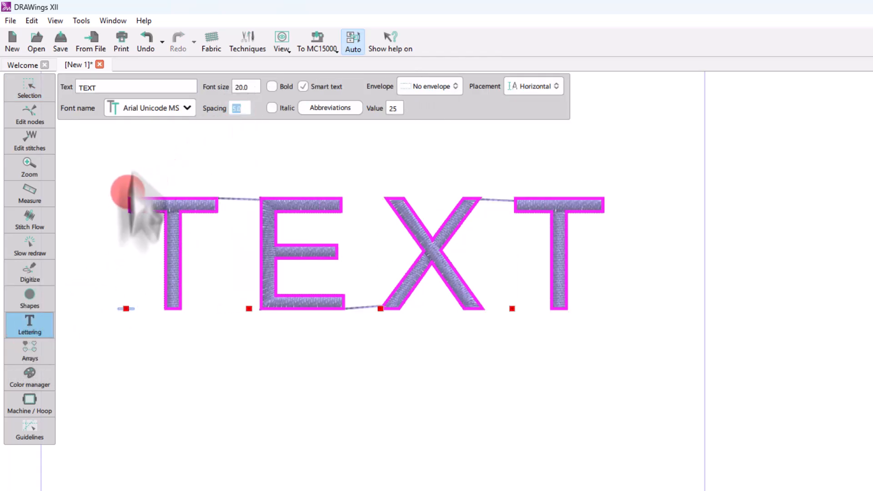
pyautogui.write('3')
pyautogui.press('Return')
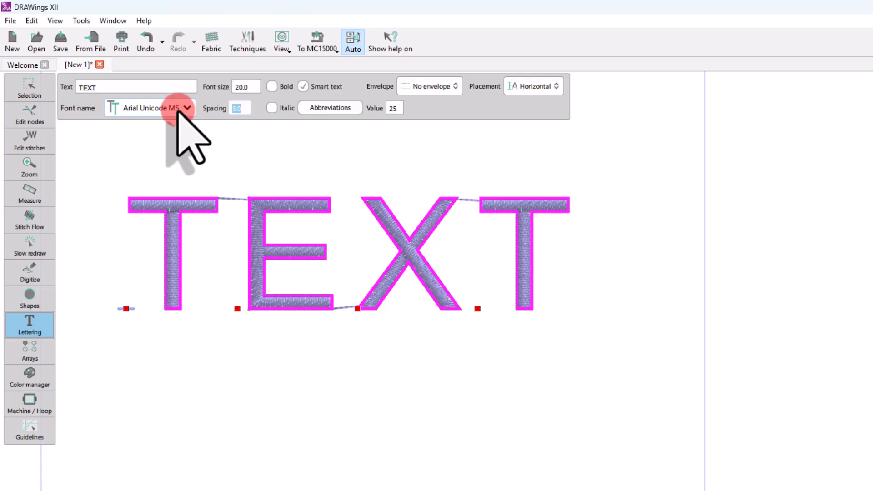
pyautogui.click(28, 87)
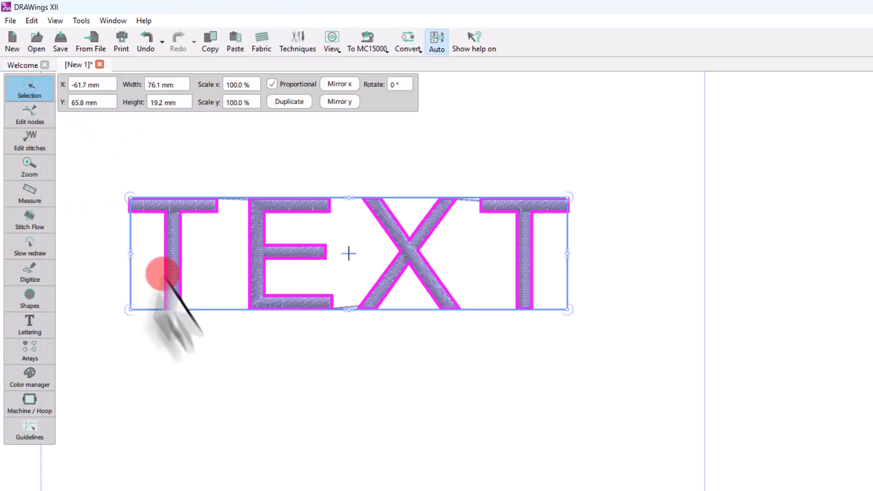
pyautogui.click(322, 393)
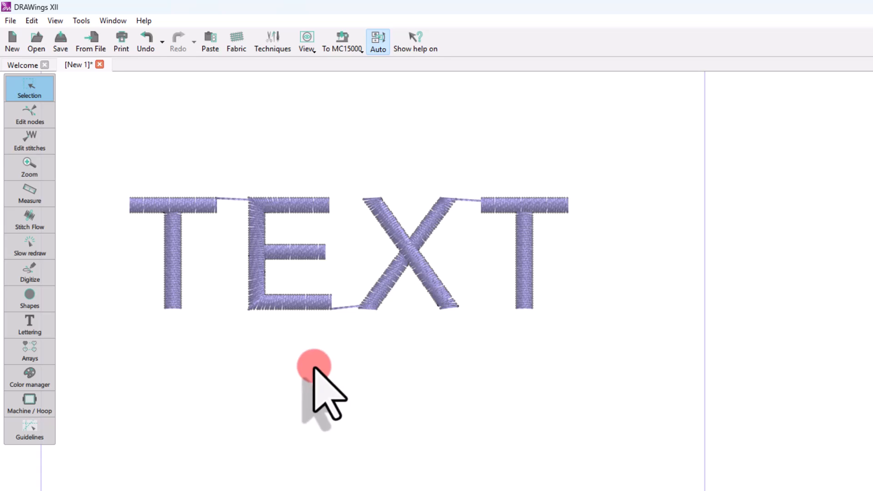
# Convert the lettering object to curves and deselect it.
pyautogui.click(263, 211)
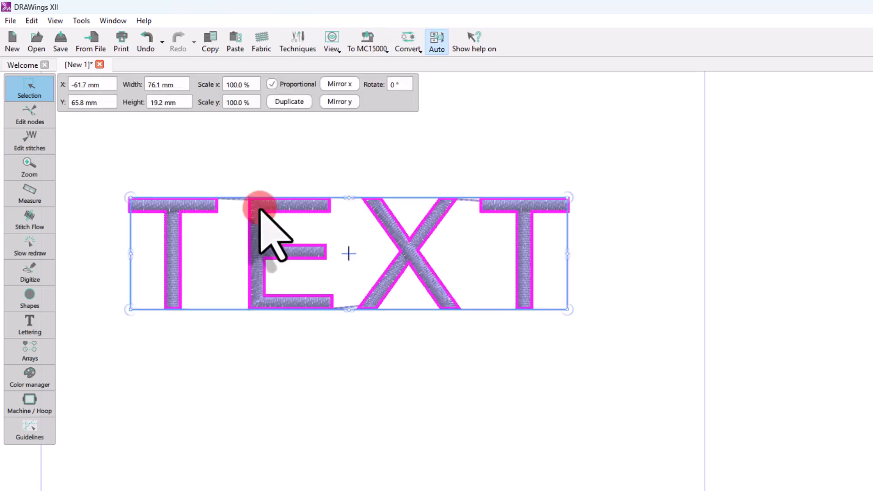
pyautogui.rightClick(262, 211)
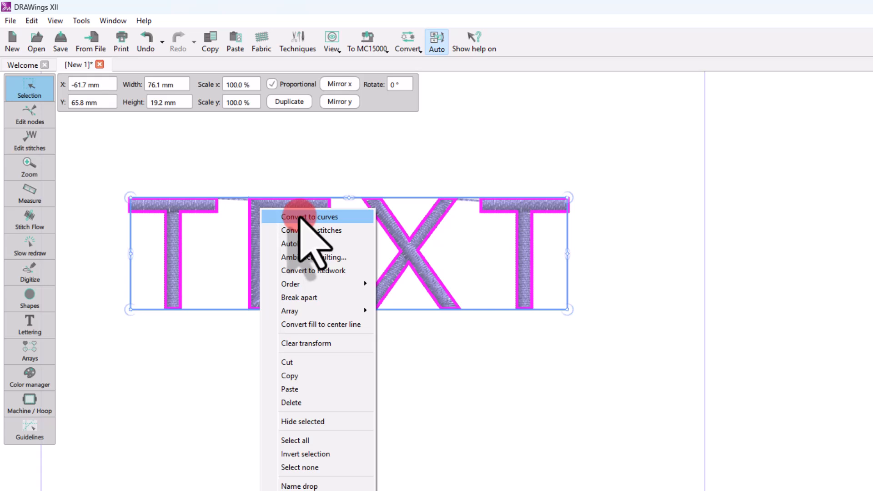
pyautogui.click(400, 187)
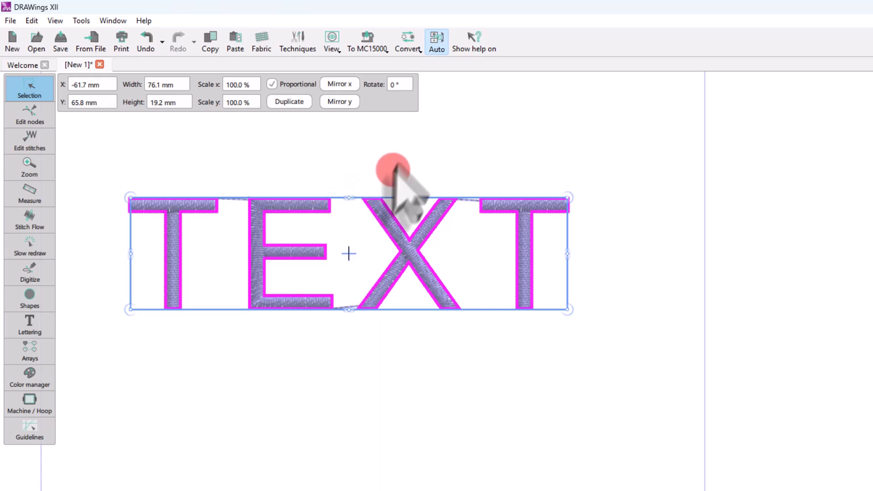
pyautogui.click(406, 42)
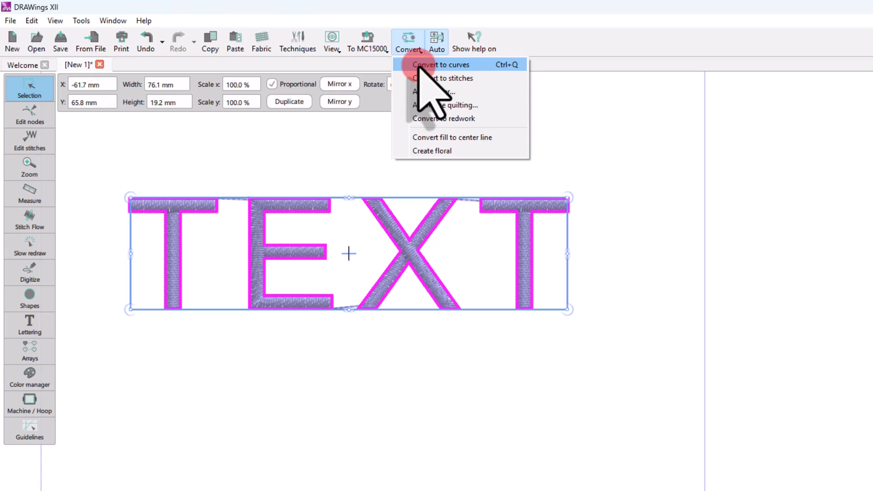
pyautogui.click(421, 65)
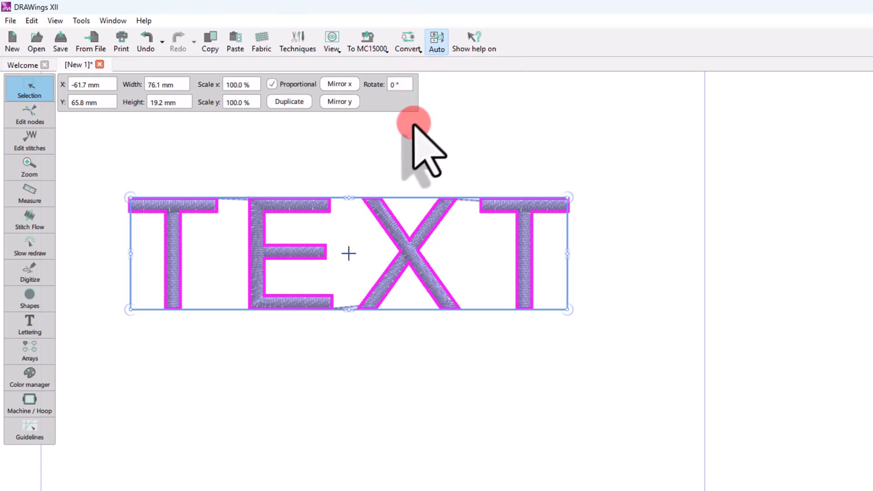
pyautogui.click(413, 175)
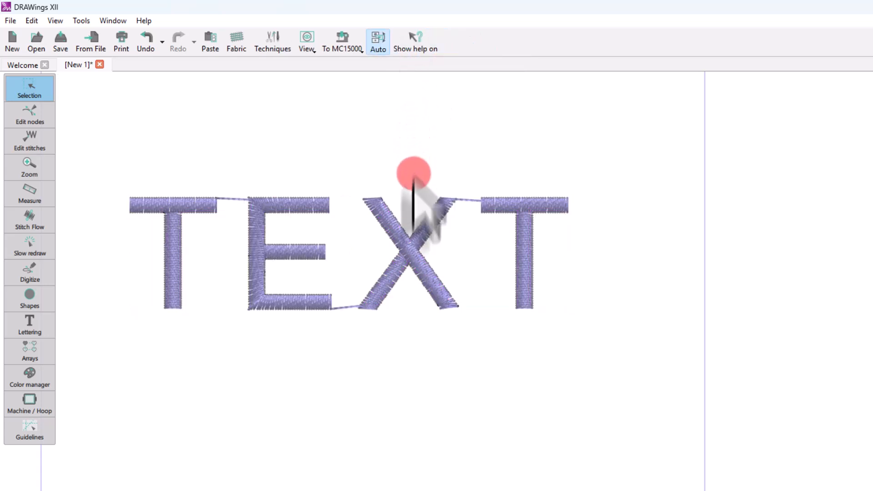
# Check whether the curve-converted word can still be edited as text with the Lettering tool.
pyautogui.click(411, 253)
pyautogui.click(31, 324)
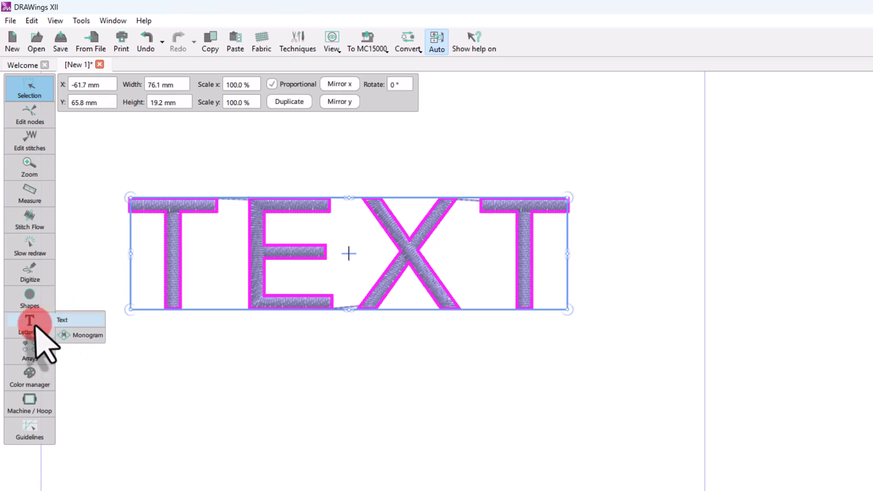
pyautogui.click(62, 318)
pyautogui.click(273, 302)
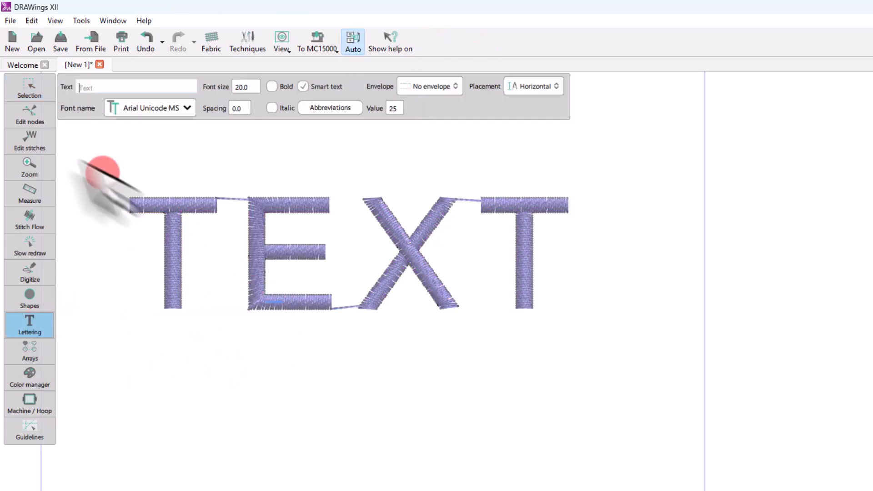
pyautogui.click(25, 89)
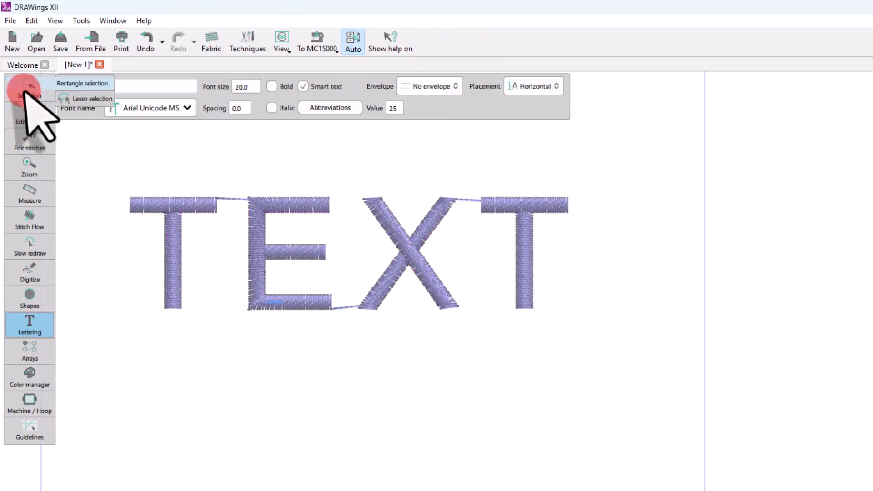
pyautogui.click(182, 243)
pyautogui.click(29, 324)
pyautogui.click(61, 319)
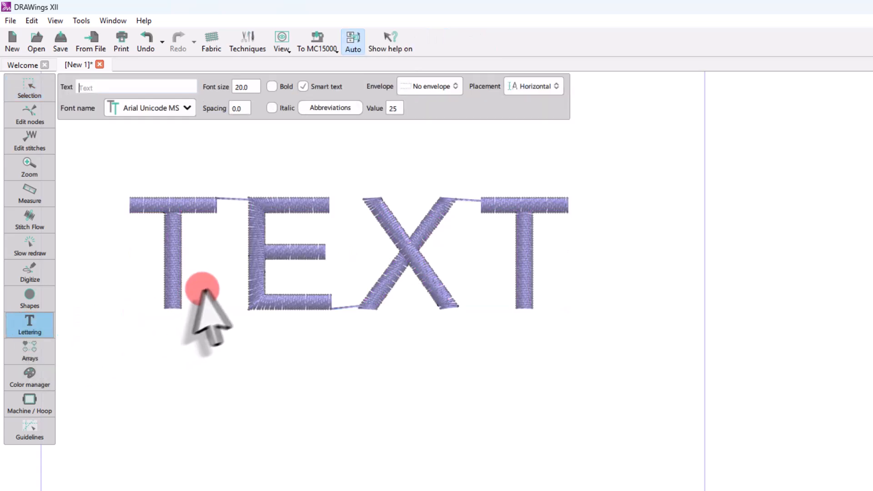
pyautogui.click(28, 91)
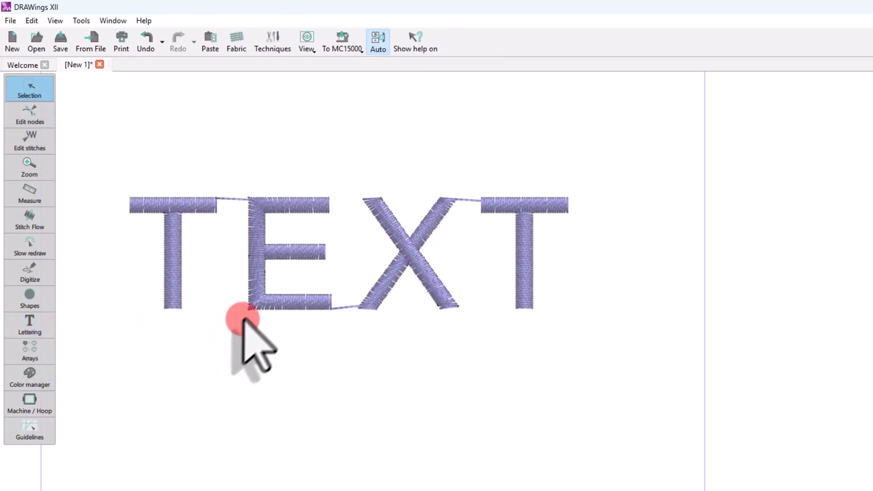
# Edit the nodes of the converted word and pull the lower-left node of the first T's stem downward.
pyautogui.click(251, 304)
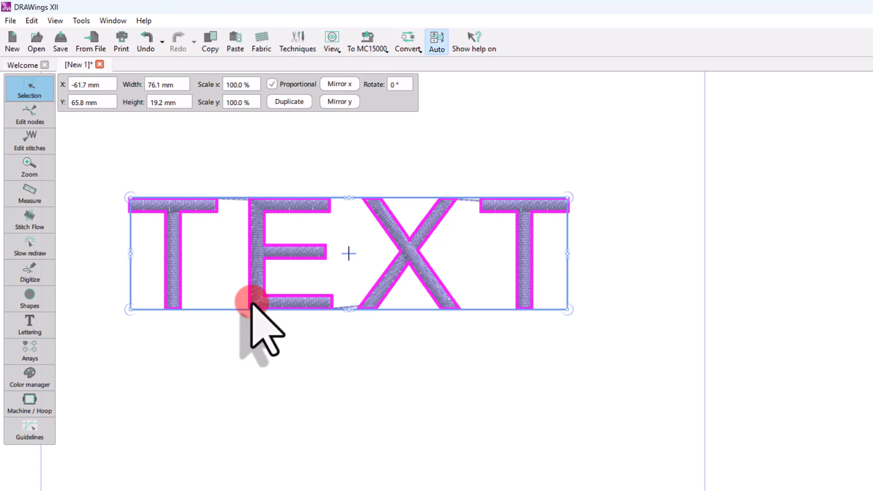
pyautogui.click(29, 117)
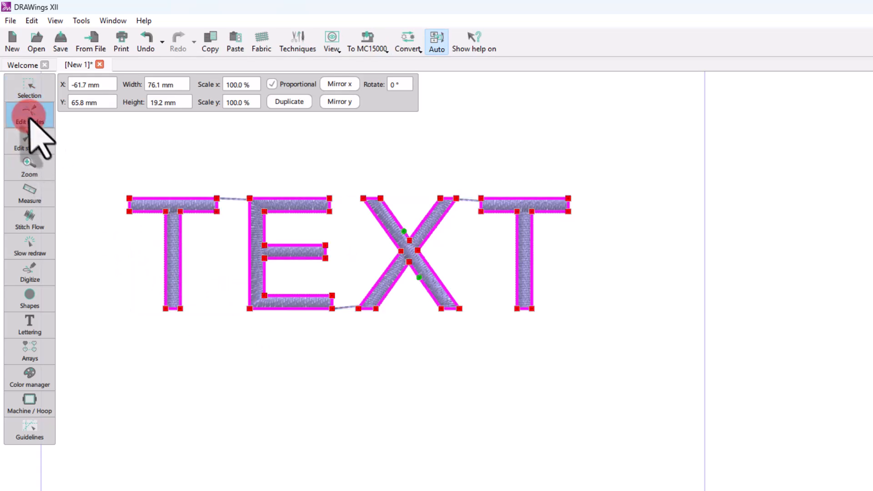
pyautogui.scroll(3, 205, 190)
pyautogui.scroll(-2, 220, 206)
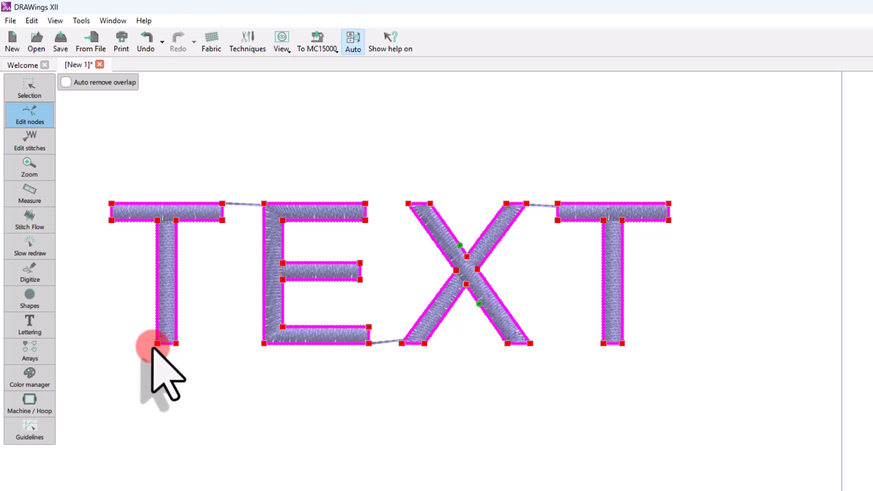
pyautogui.moveTo(158, 344); pyautogui.dragTo(157, 363)
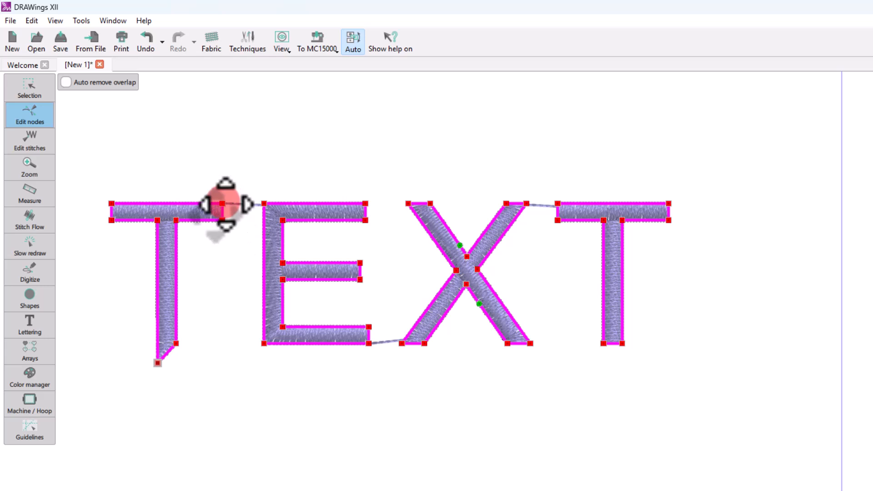
# Pull the two upper corner nodes of the first T's crossbar outward to slant both of its ends.
pyautogui.moveTo(221, 203); pyautogui.dragTo(241, 203)
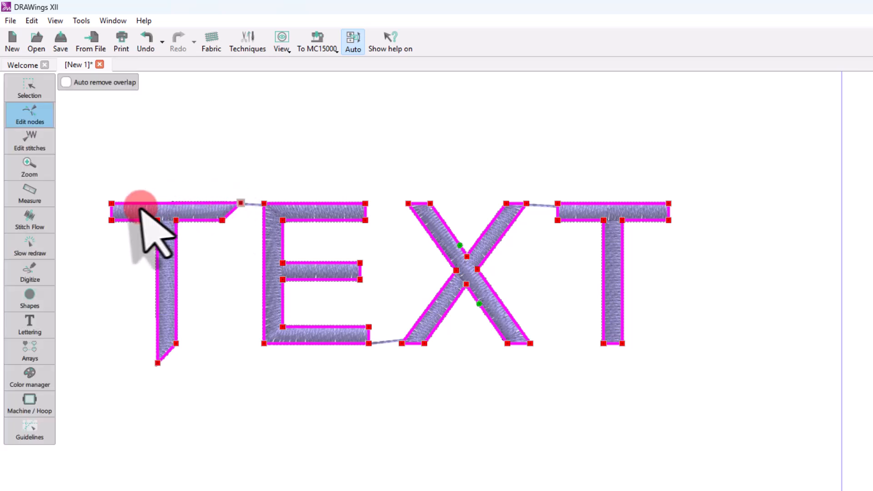
pyautogui.moveTo(112, 203); pyautogui.dragTo(99, 202)
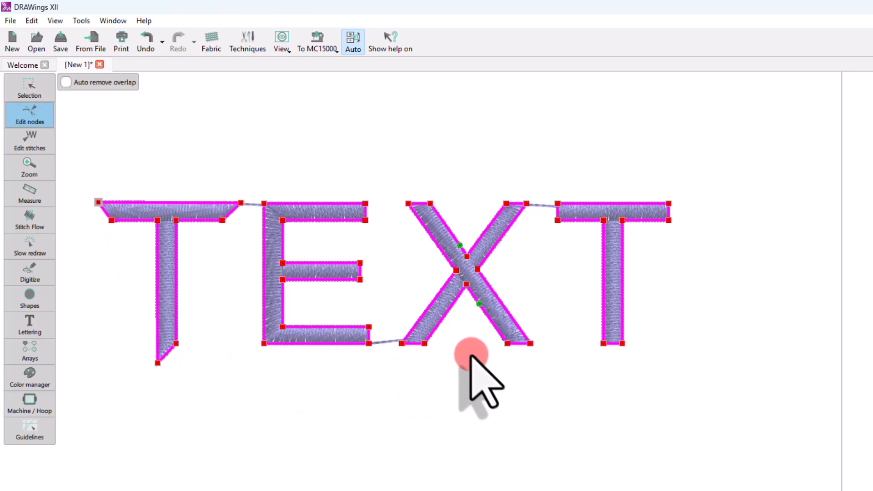
# Select the whole polyline of the X and stretch the letter vertically so it is taller than its neighbours.
pyautogui.moveTo(357, 155); pyautogui.dragTo(554, 386)
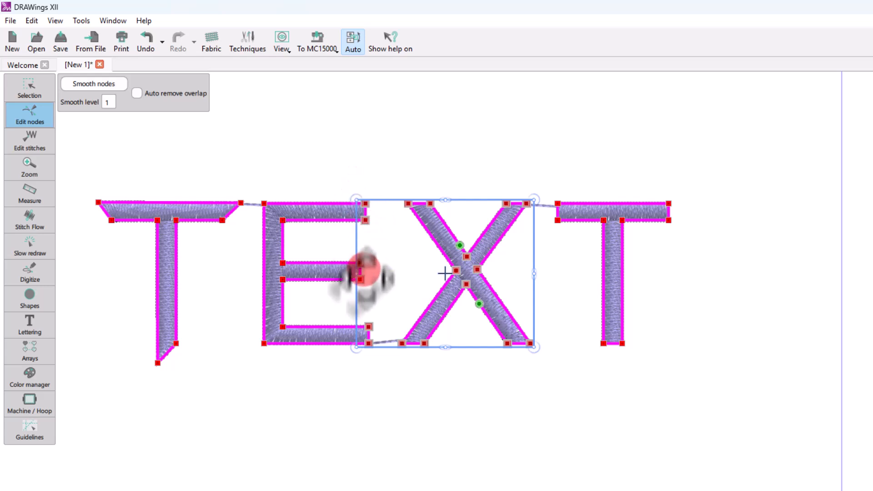
pyautogui.click(394, 382)
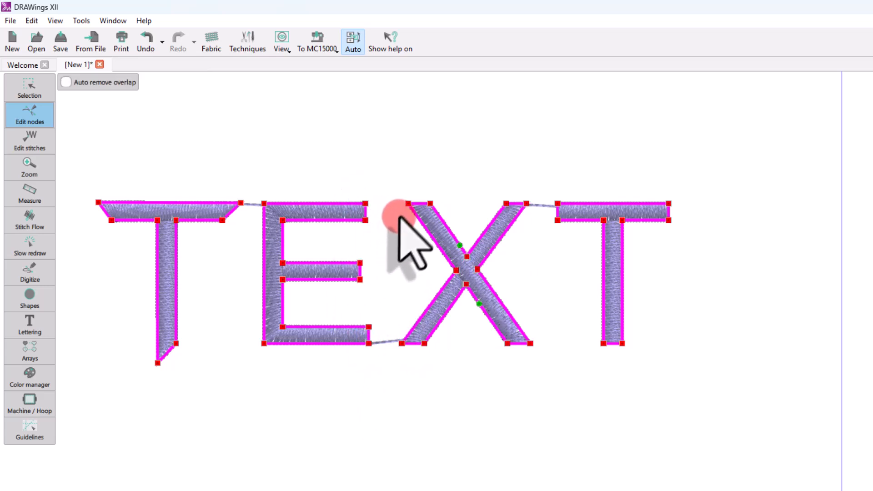
pyautogui.rightClick(411, 205)
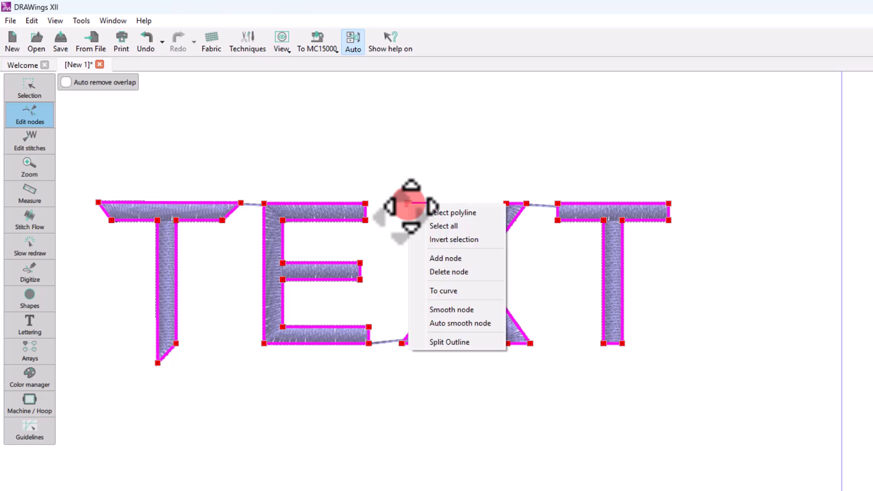
pyautogui.click(437, 213)
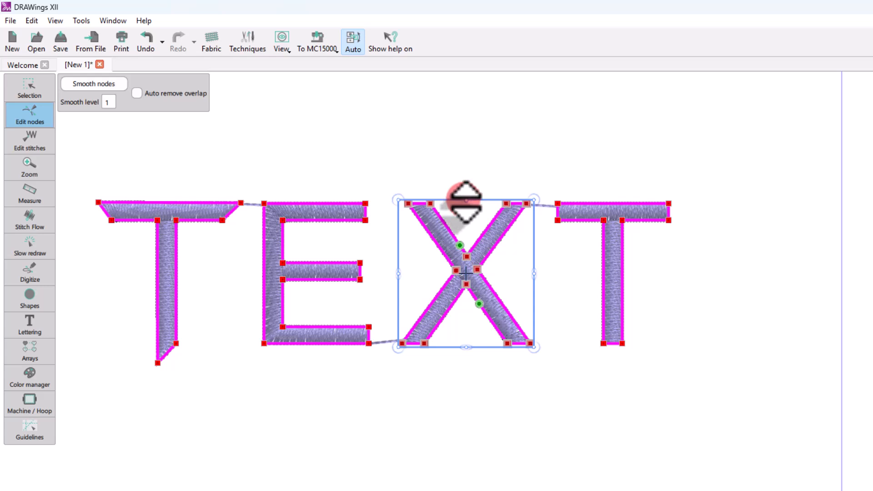
pyautogui.moveTo(466, 200); pyautogui.dragTo(460, 176)
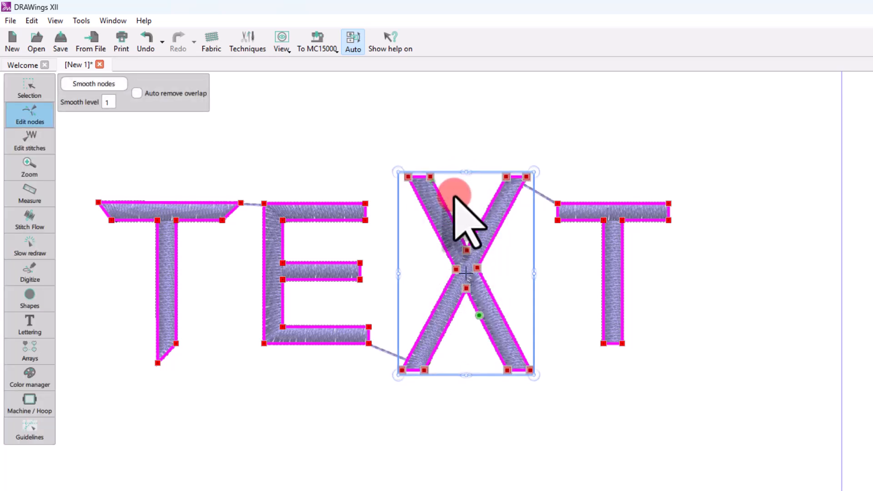
# Try rotating, slanting and enlarging the X, and undo these three transformations.
pyautogui.moveTo(535, 172); pyautogui.dragTo(543, 184)
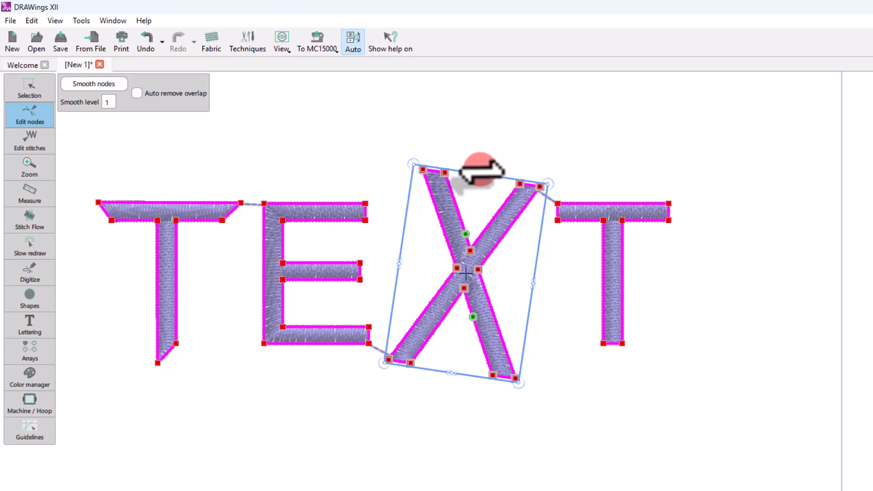
pyautogui.moveTo(482, 172); pyautogui.dragTo(452, 172)
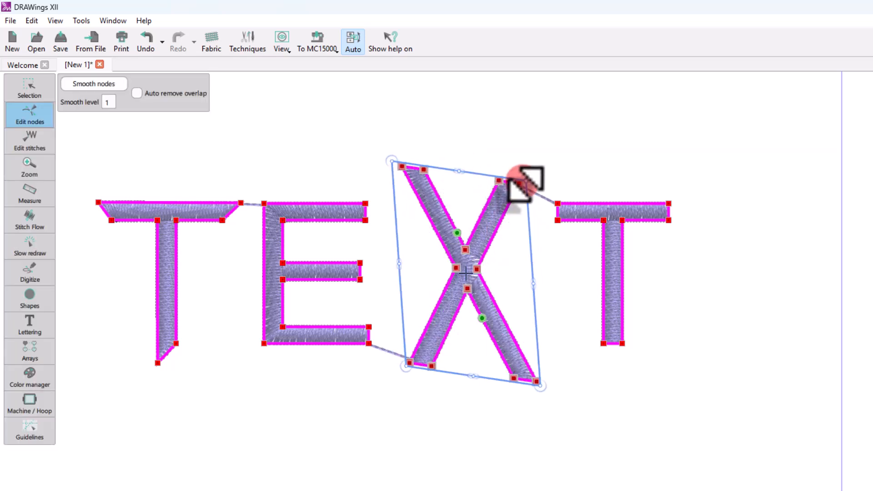
pyautogui.moveTo(527, 180); pyautogui.dragTo(544, 156)
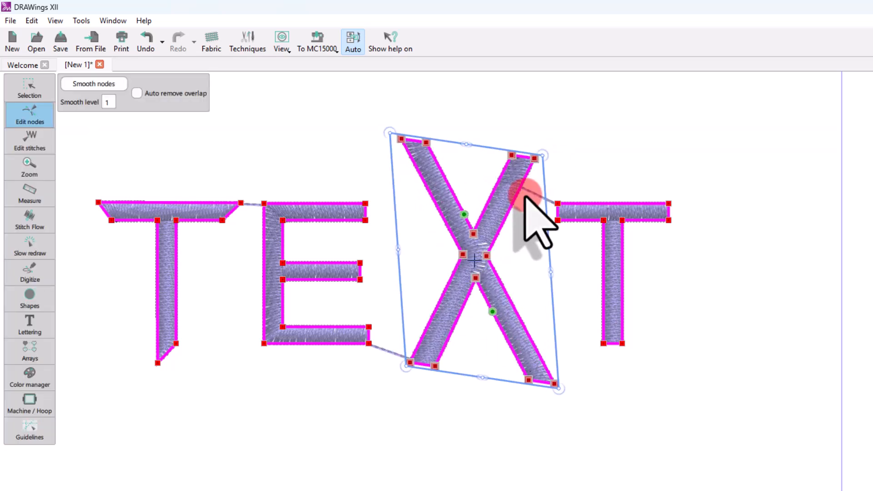
pyautogui.hotkey('ctrl', 'z')
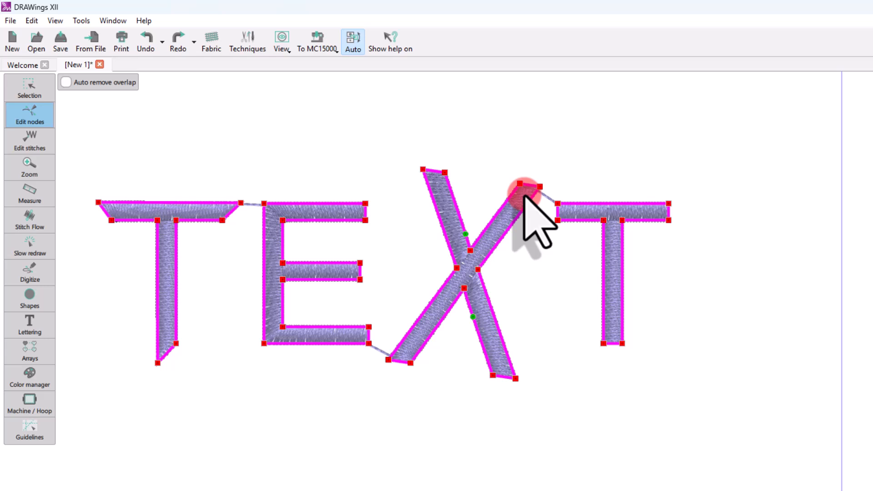
pyautogui.hotkey('ctrl', 'z')
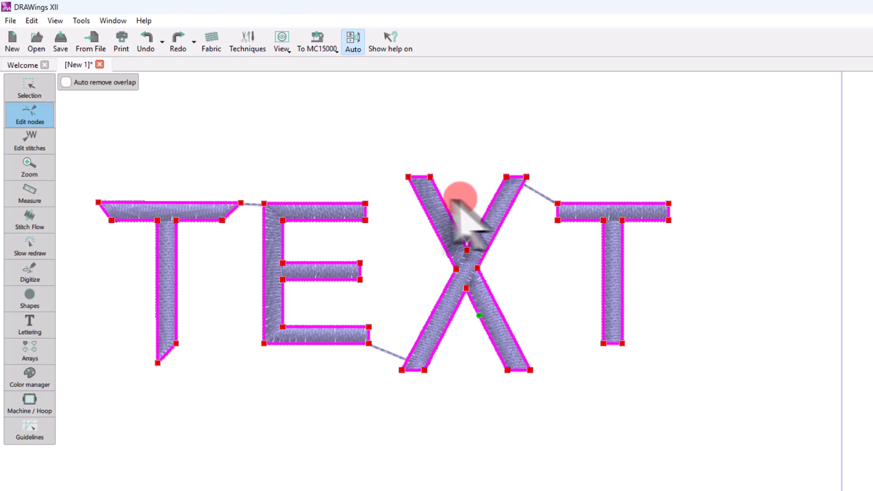
# Select the four outer corner nodes of the X together and stretch them vertically into pointed ends.
pyautogui.keyDown('ctrl'); pyautogui.click(401, 370); pyautogui.keyUp('ctrl')
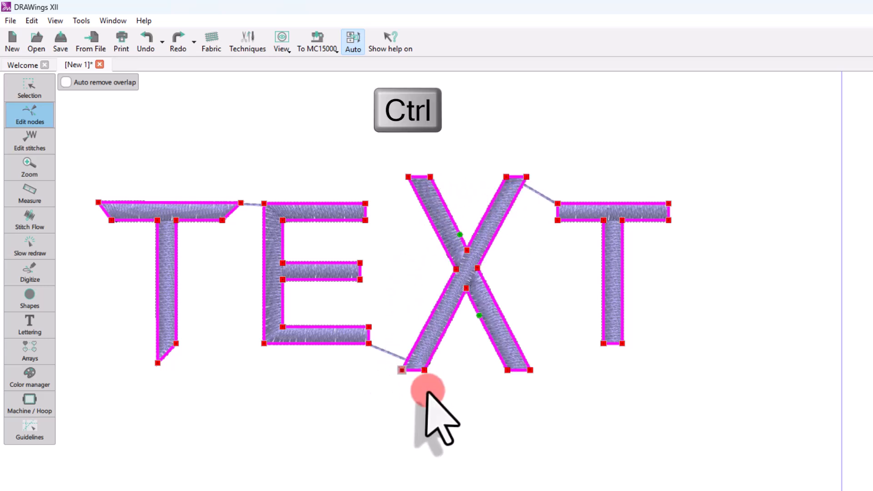
pyautogui.keyDown('ctrl'); pyautogui.click(530, 369); pyautogui.keyUp('ctrl')
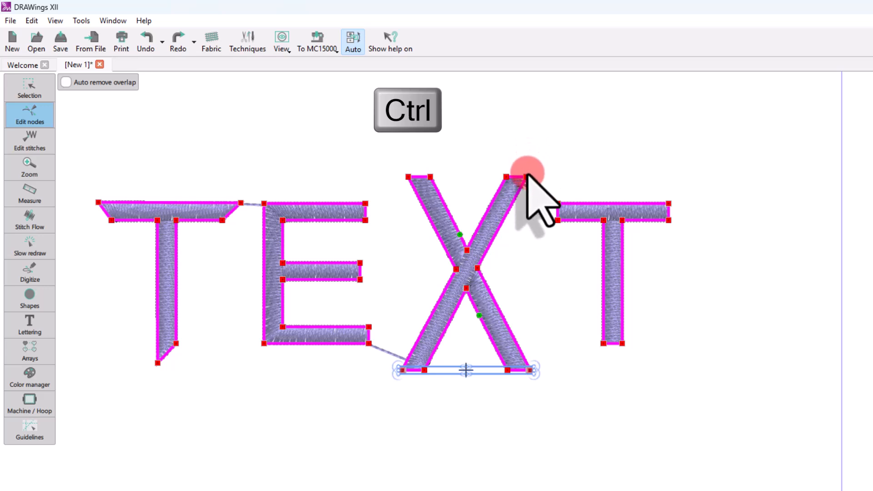
pyautogui.keyDown('ctrl'); pyautogui.click(527, 176); pyautogui.keyUp('ctrl')
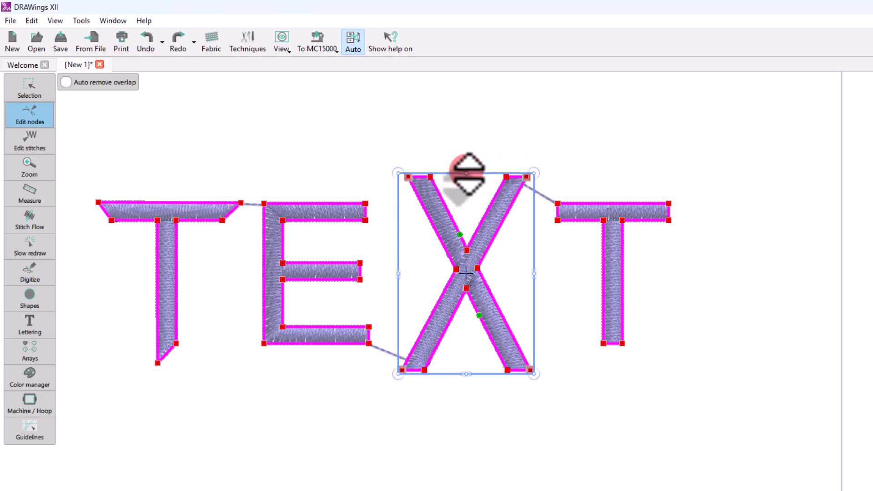
pyautogui.moveTo(467, 169); pyautogui.dragTo(463, 157)
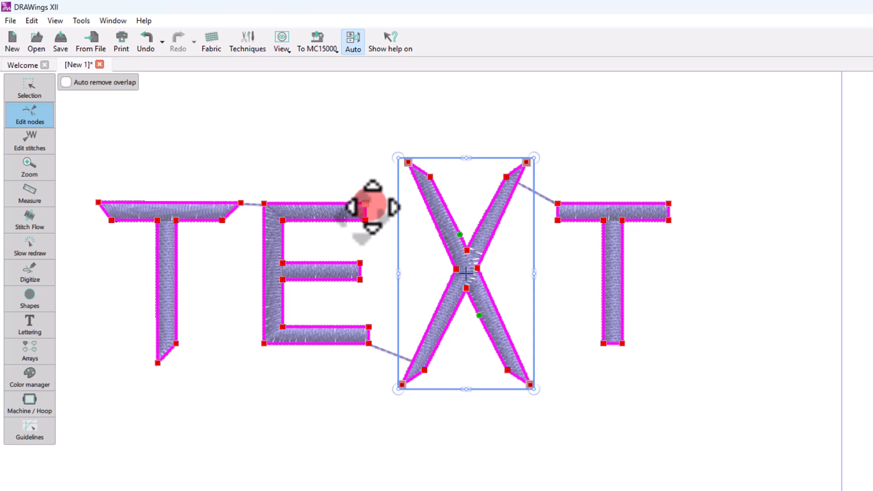
# Pull the E's upper-right and lower-right corner nodes outward, and move the whole letter down and slightly left.
pyautogui.moveTo(374, 207); pyautogui.dragTo(383, 202)
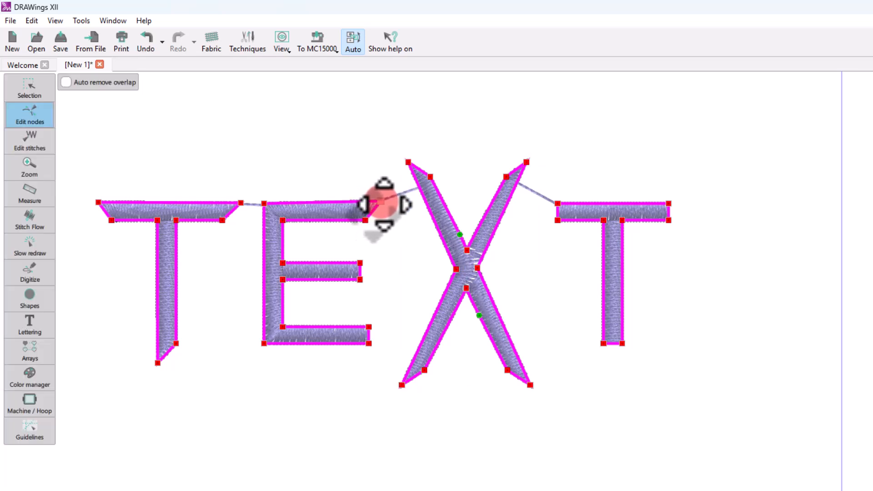
pyautogui.rightClick(383, 202)
pyautogui.click(415, 210)
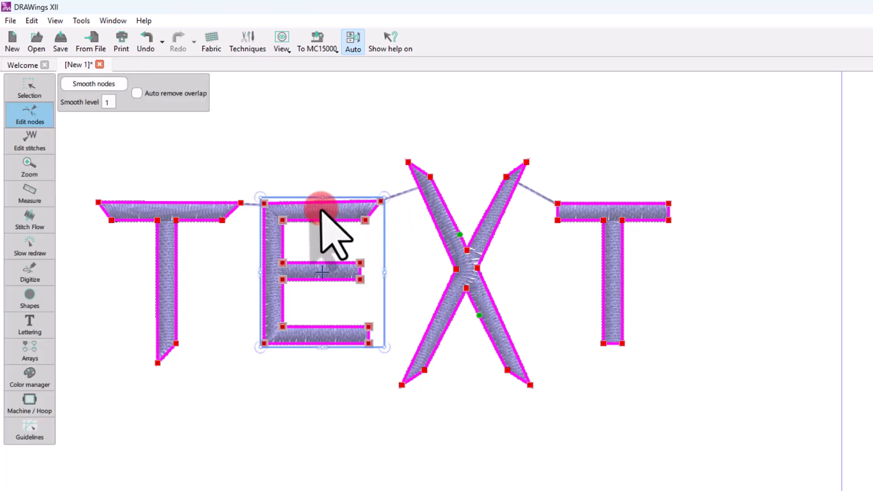
pyautogui.click(323, 215)
pyautogui.rightClick(382, 205)
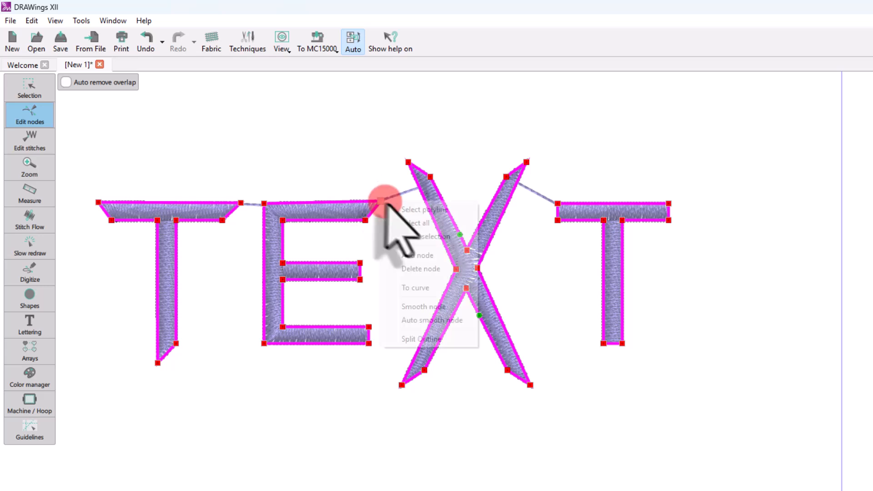
pyautogui.click(414, 209)
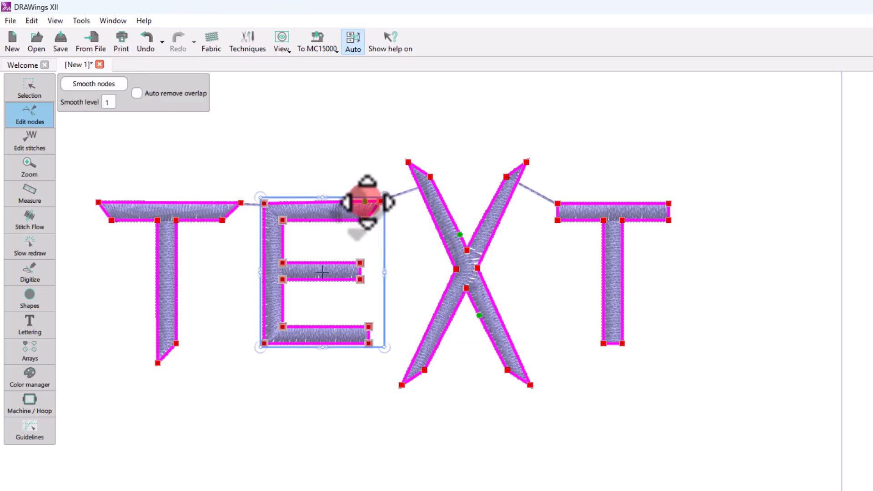
pyautogui.moveTo(366, 198); pyautogui.dragTo(359, 223)
pyautogui.click(363, 370)
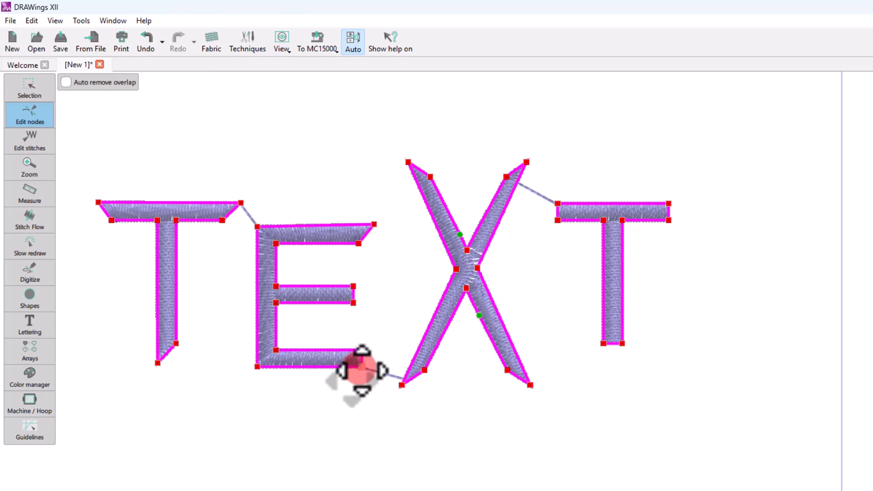
pyautogui.moveTo(364, 367); pyautogui.dragTo(379, 371)
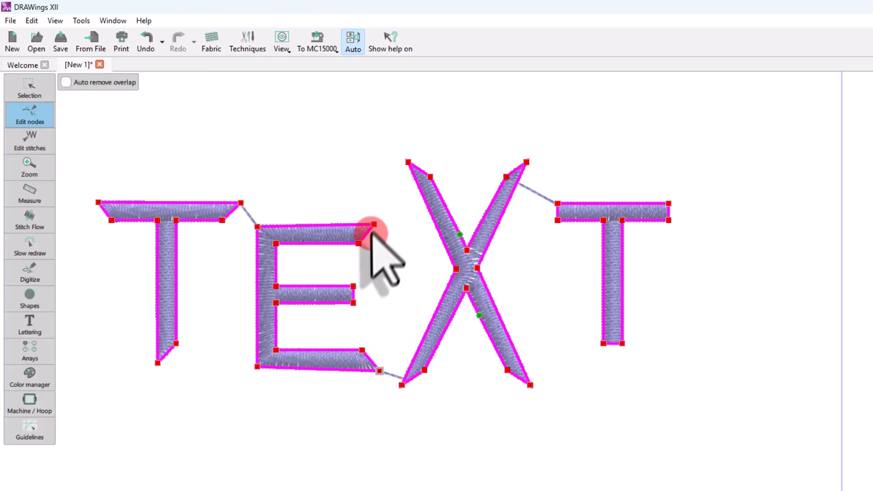
# Pull the last T's lower-left stem node downward and both upper corner nodes of its crossbar outward.
pyautogui.moveTo(603, 344); pyautogui.dragTo(601, 360)
pyautogui.moveTo(668, 205); pyautogui.dragTo(686, 202)
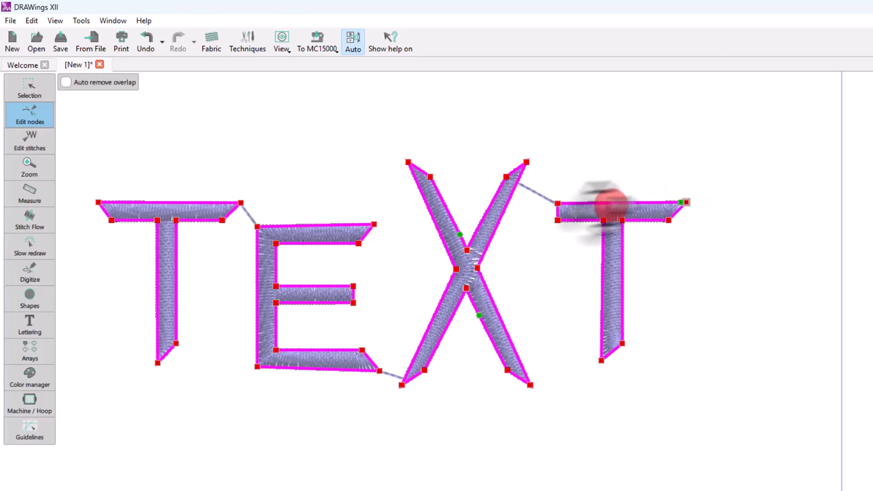
pyautogui.moveTo(557, 204); pyautogui.dragTo(538, 204)
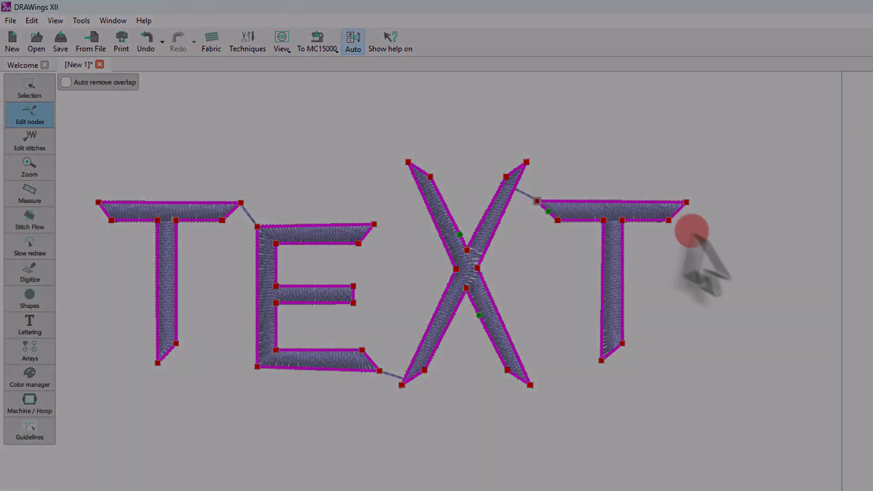